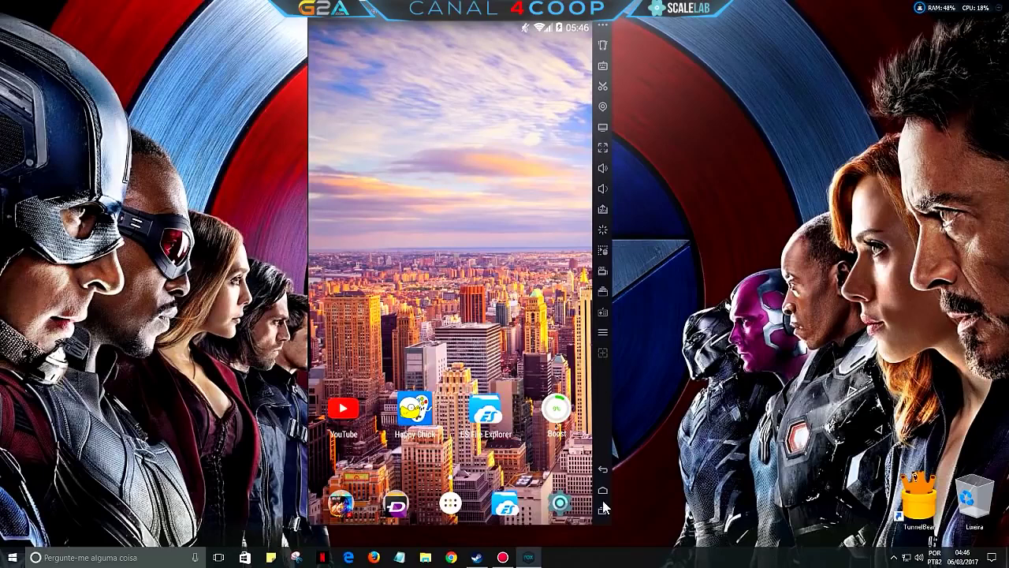
Browse the emulator's list of installed apps and return to the home screen.
{"action": "left_click", "coordinate": [599, 490]}
{"action": "left_click", "coordinate": [451, 503]}
{"action": "left_click_drag", "start_coordinate": [465, 442], "coordinate": [439, 506]}
{"action": "scroll", "coordinate": [439, 507], "scroll_direction": "down", "scroll_amount": 1}
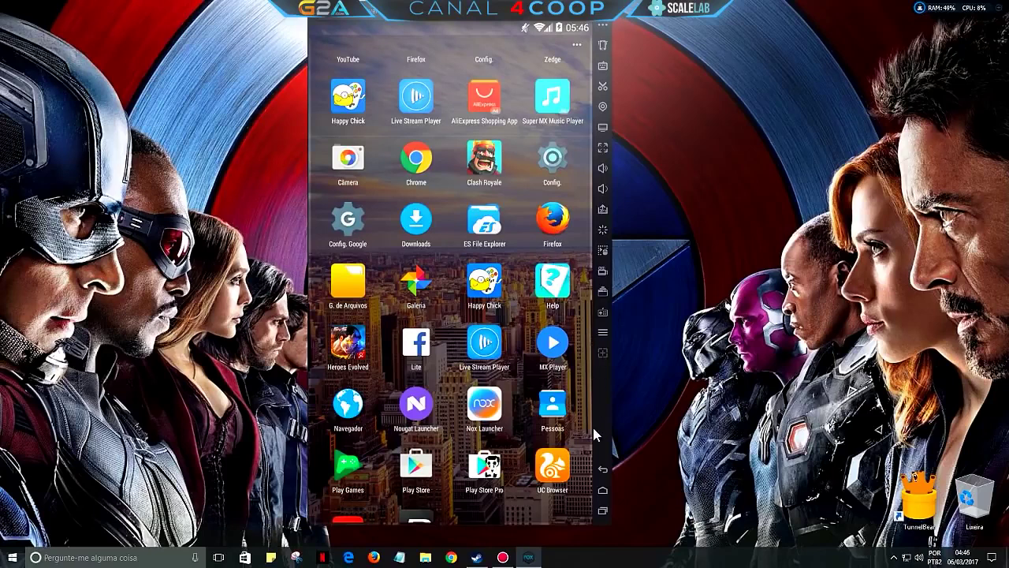
{"action": "left_click", "coordinate": [602, 469]}
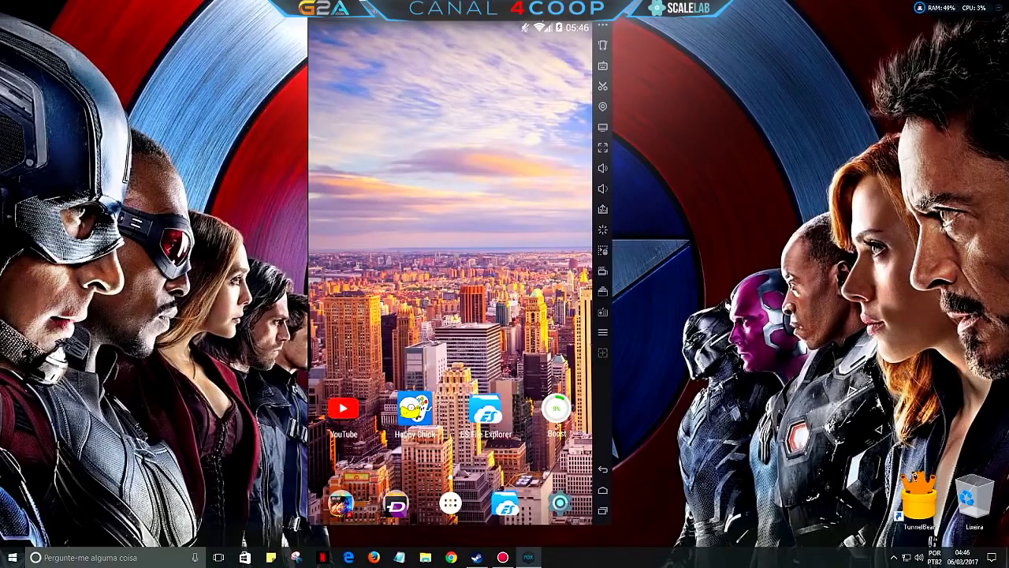
Open the emulator's system settings and review the Inicializar Root option in the general settings.
{"action": "left_click", "coordinate": [518, 17]}
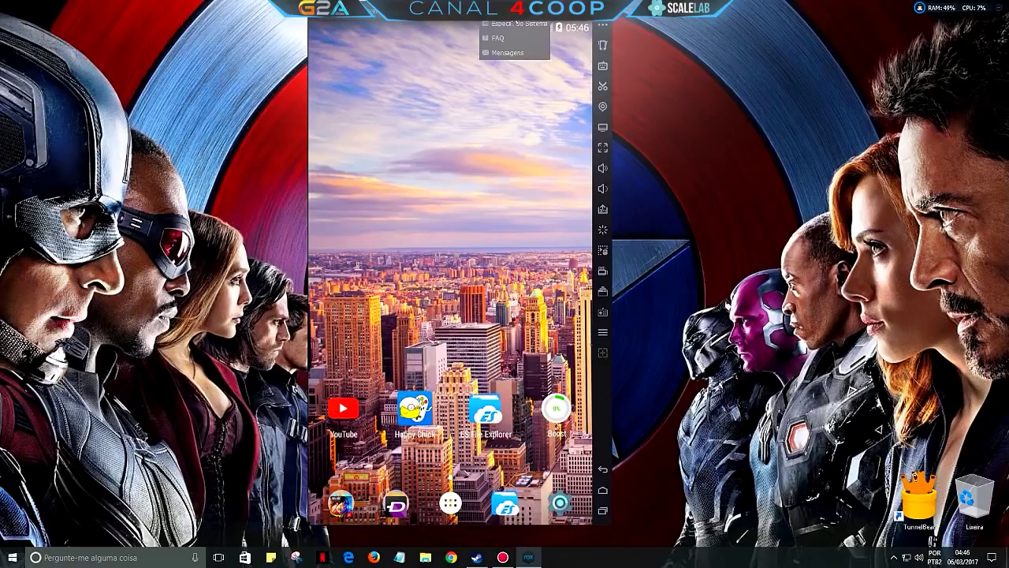
{"action": "left_click", "coordinate": [541, 24]}
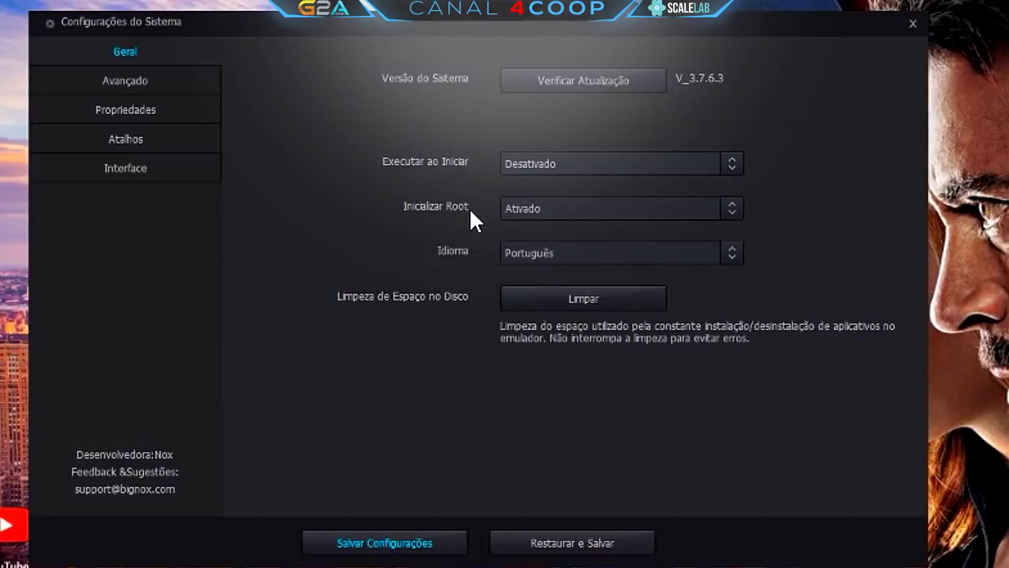
{"action": "left_click", "coordinate": [574, 206]}
{"action": "left_click", "coordinate": [682, 210]}
Review the advanced, device properties, shortcut and interface settings of the emulator.
{"action": "left_click", "coordinate": [126, 80]}
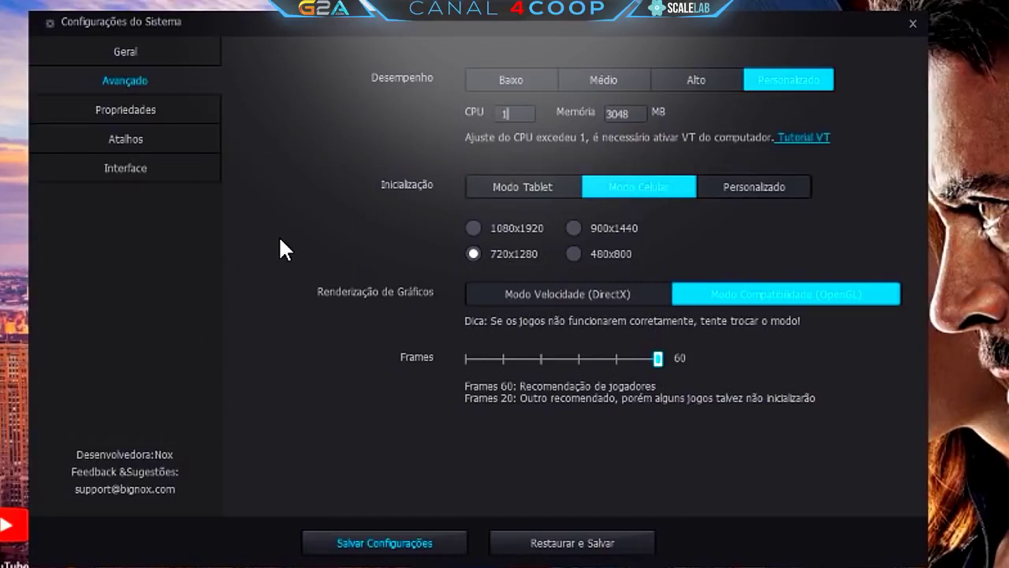
{"action": "left_click", "coordinate": [137, 101]}
{"action": "left_click", "coordinate": [116, 119]}
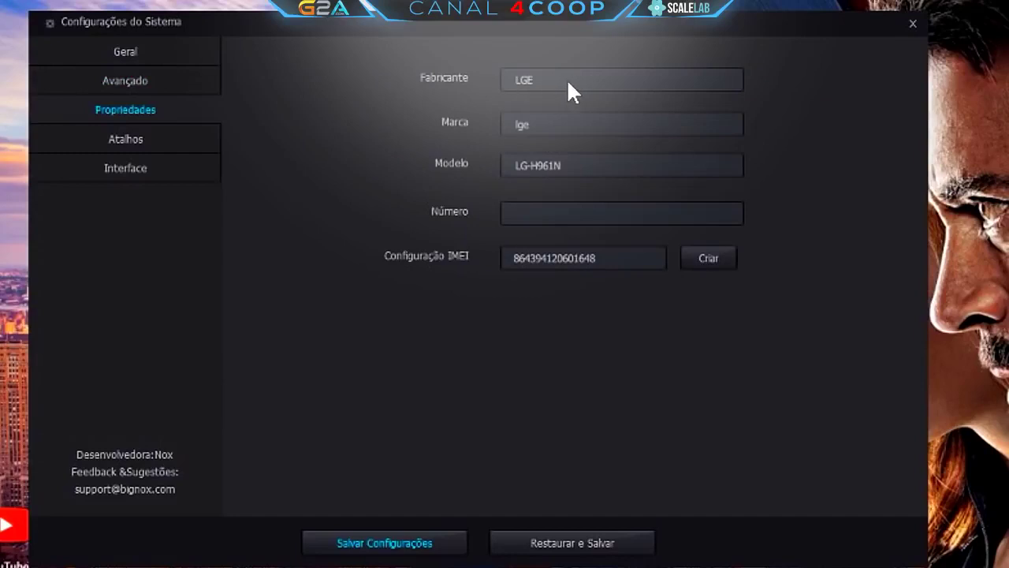
{"action": "left_click", "coordinate": [570, 124]}
{"action": "left_click", "coordinate": [131, 141]}
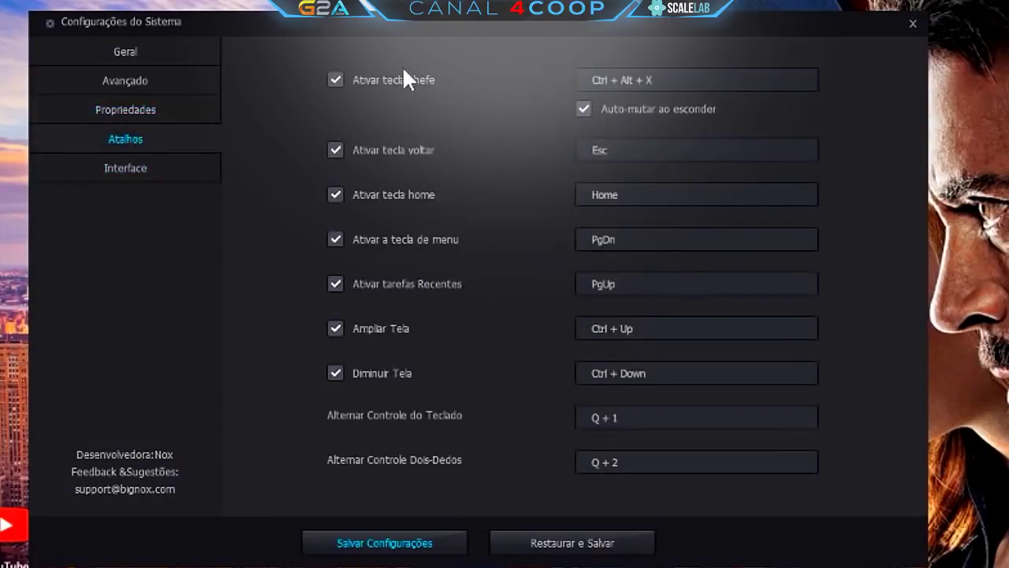
{"action": "left_click", "coordinate": [135, 171]}
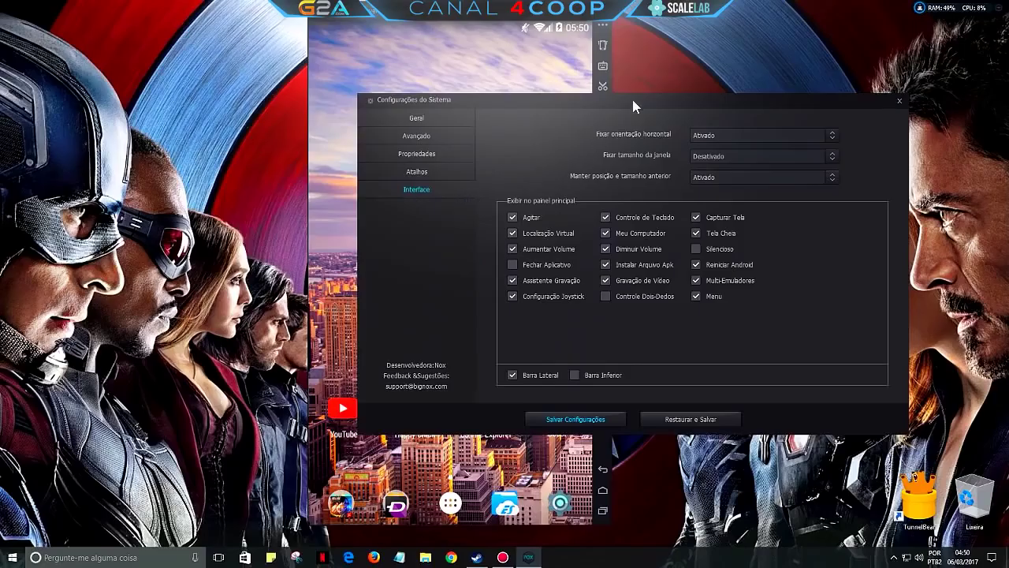
Save the configuration and close the system settings, then move the emulator window to the middle of the desktop.
{"action": "left_click_drag", "start_coordinate": [632, 99], "coordinate": [301, 100]}
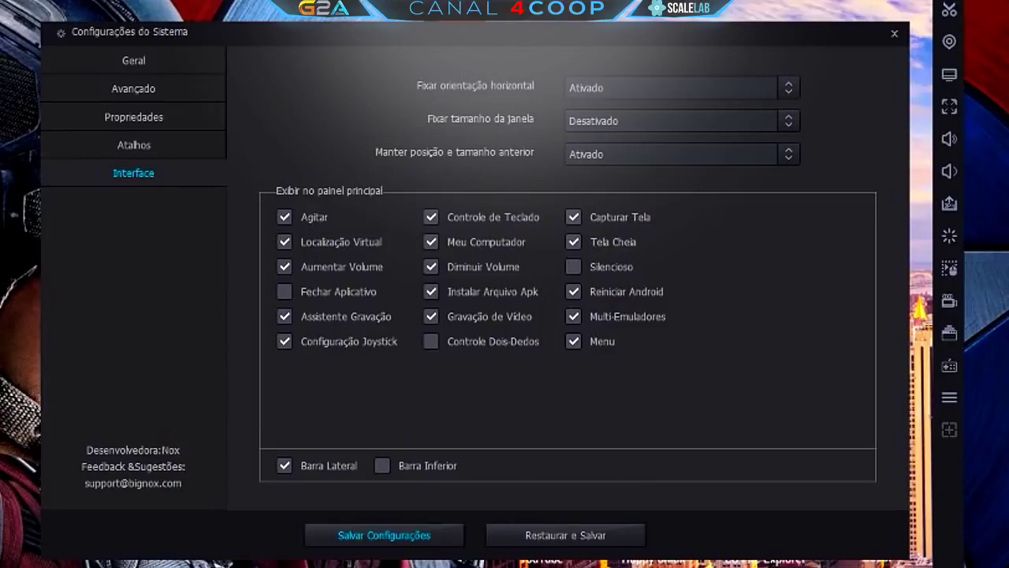
{"action": "left_click", "coordinate": [363, 541]}
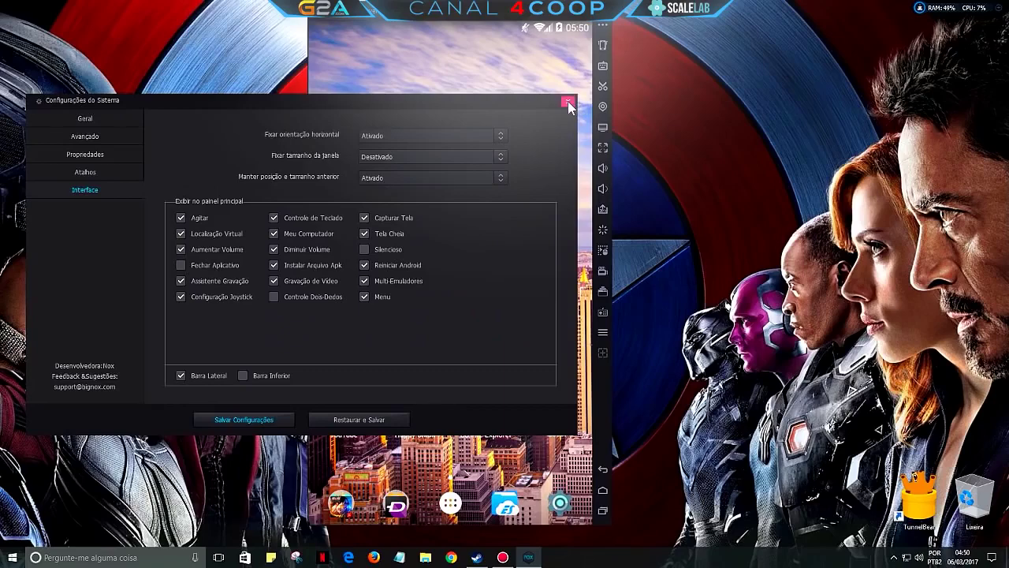
{"action": "left_click", "coordinate": [893, 33]}
{"action": "left_click_drag", "start_coordinate": [453, 22], "coordinate": [522, 27]}
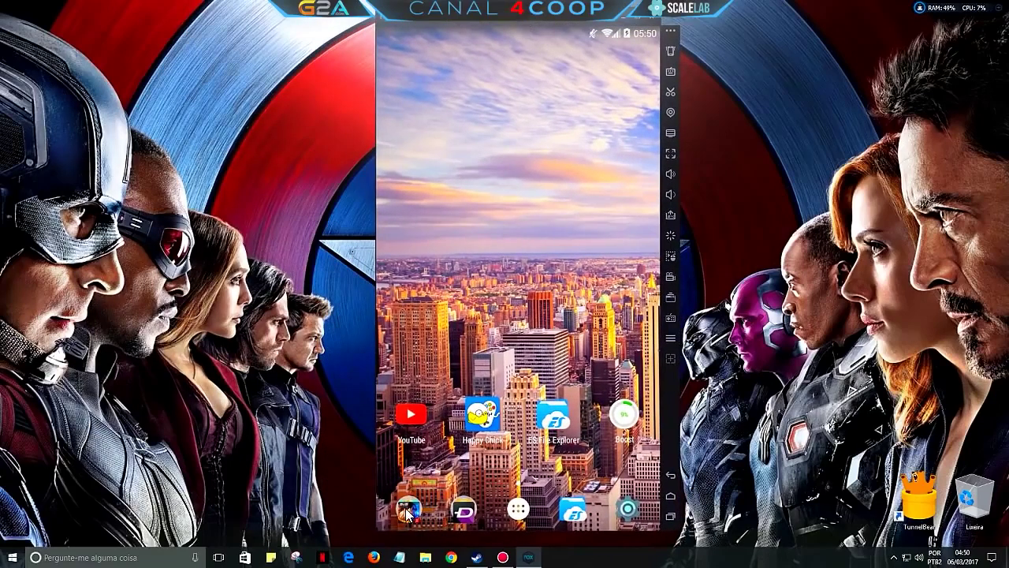
Launch Clash Royale, dismissing the received-cards notice, and start an Arena 8 battle.
{"action": "left_click", "coordinate": [408, 511]}
{"action": "left_click", "coordinate": [434, 425]}
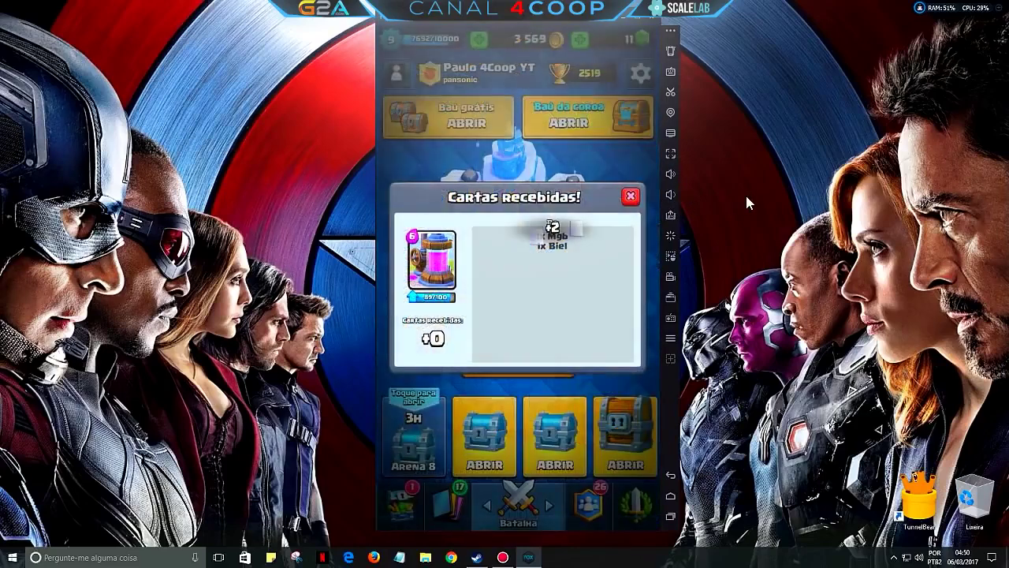
{"action": "left_click", "coordinate": [630, 196]}
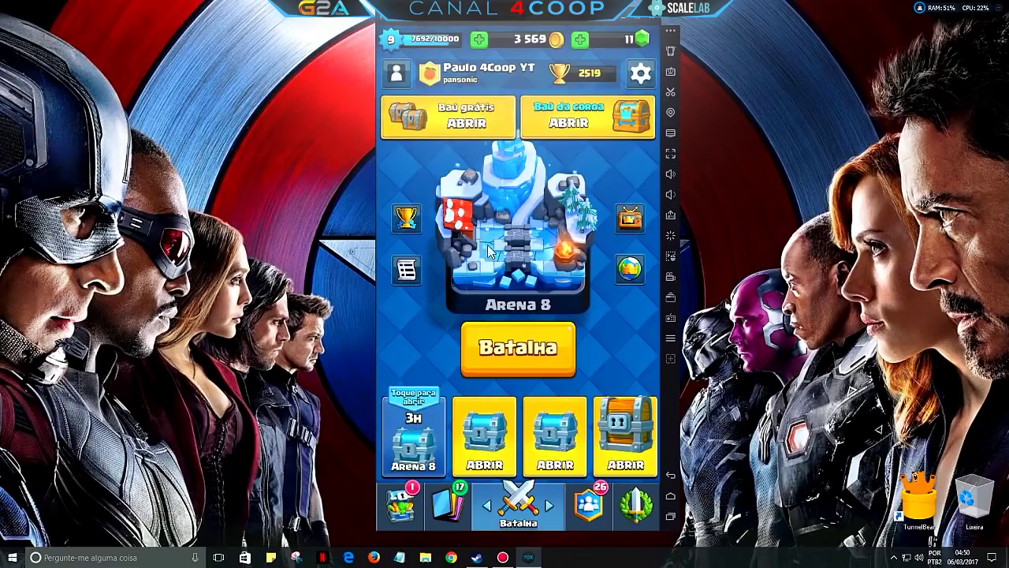
{"action": "left_click", "coordinate": [522, 341]}
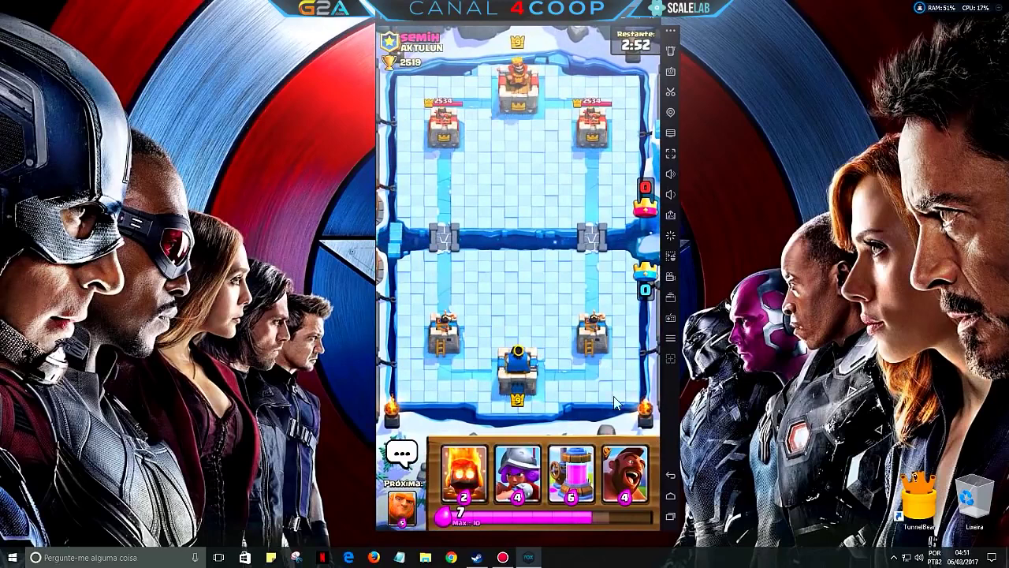
Deploy the 6-elixir collector in front of the king tower, and the giant and Mosqueteira beside the left princess tower.
{"action": "left_click", "coordinate": [573, 475]}
{"action": "left_click", "coordinate": [516, 357]}
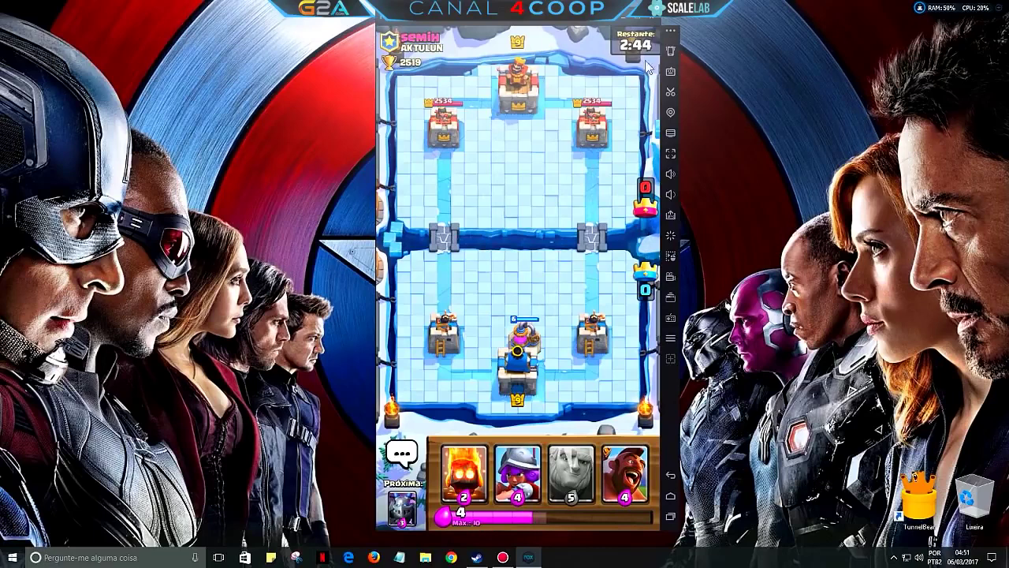
{"action": "left_click", "coordinate": [566, 479]}
{"action": "left_click", "coordinate": [416, 350]}
{"action": "left_click", "coordinate": [527, 473]}
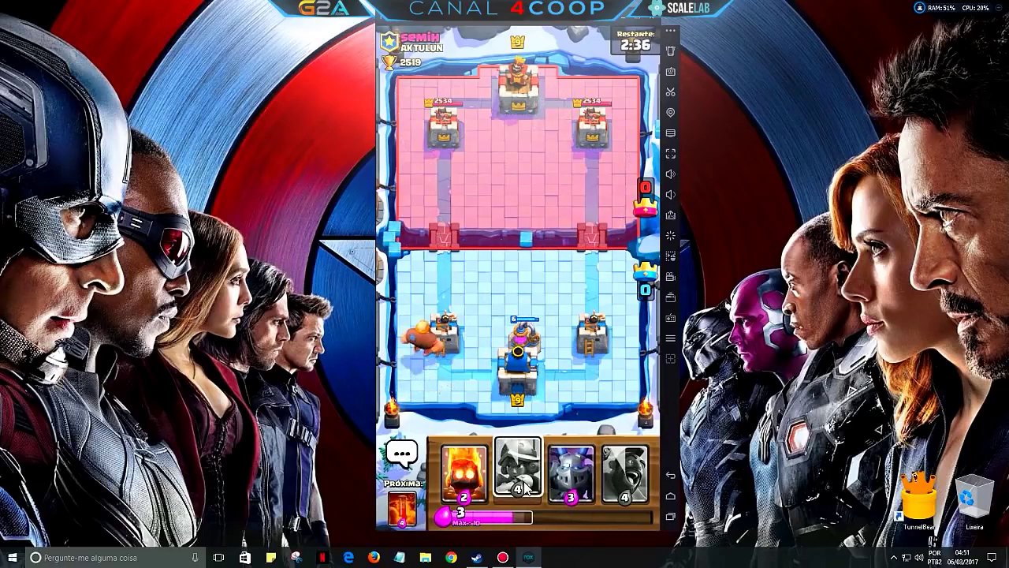
{"action": "left_click", "coordinate": [421, 350]}
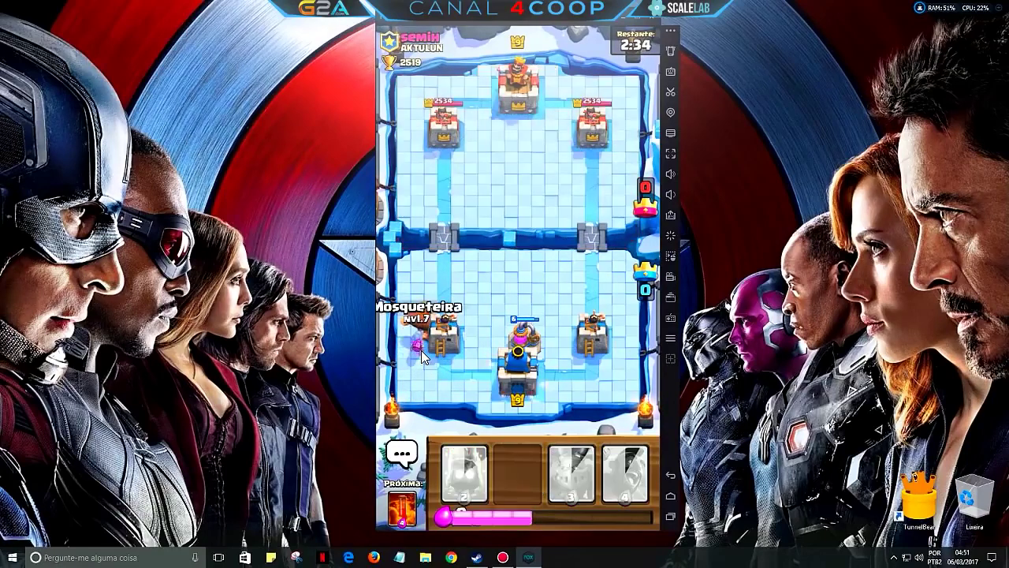
Support the giant's left-lane attack with the 3-elixir troop, the 2-elixir fire card at the bridge and the 2-elixir lightning spell.
{"action": "left_click", "coordinate": [578, 485]}
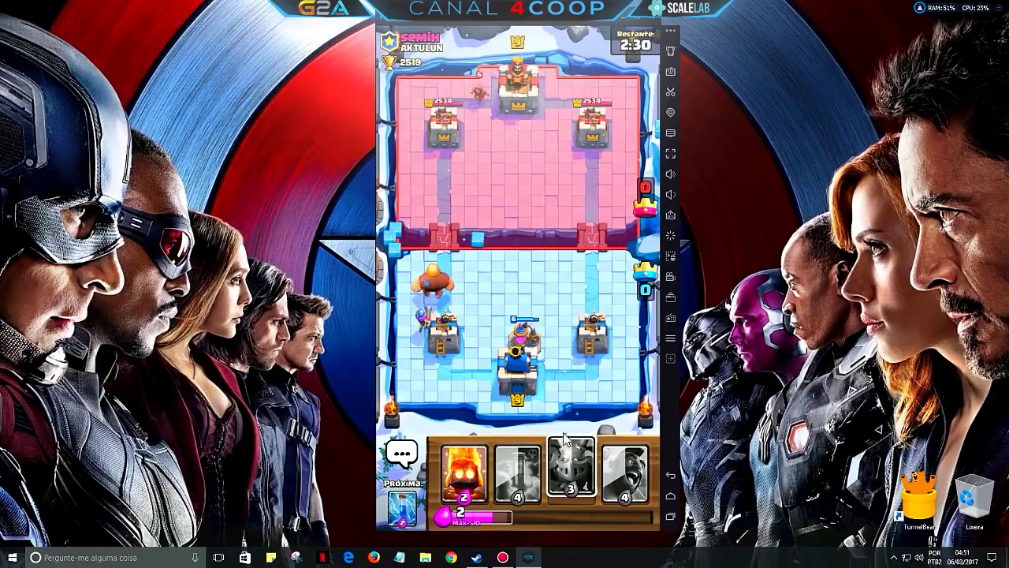
{"action": "left_click", "coordinate": [445, 321]}
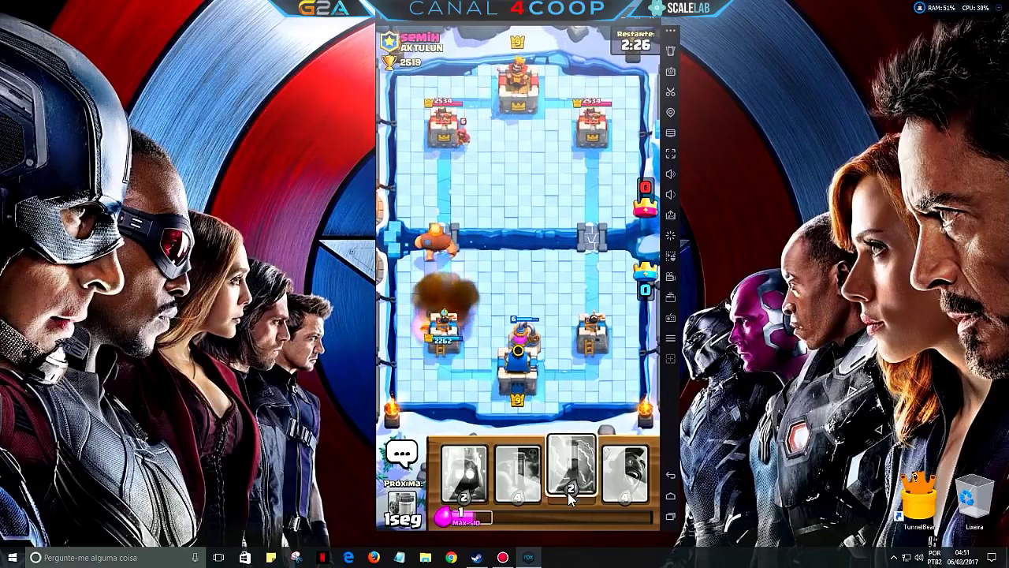
{"action": "left_click", "coordinate": [473, 482]}
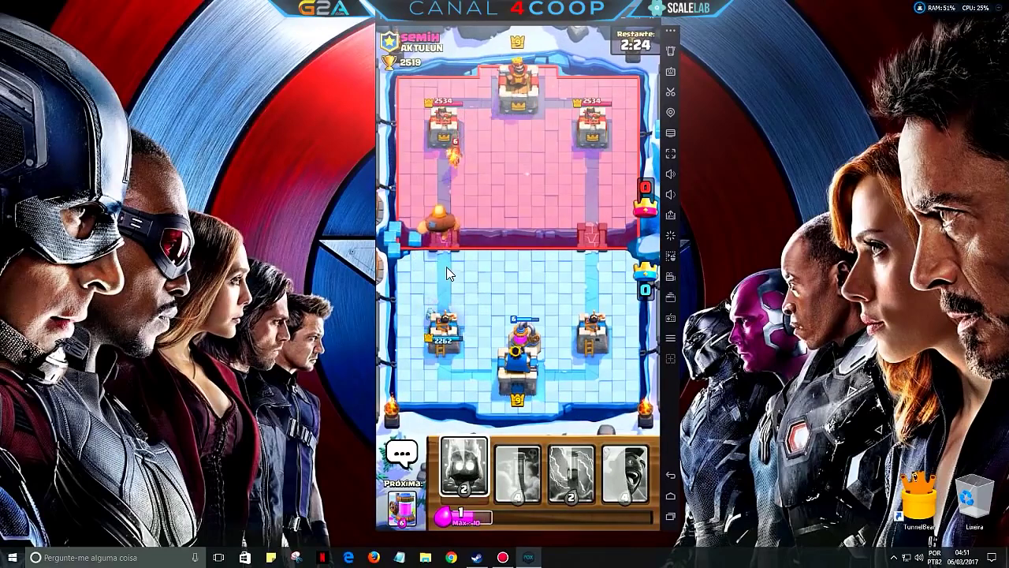
{"action": "left_click", "coordinate": [444, 239]}
{"action": "left_click", "coordinate": [593, 473]}
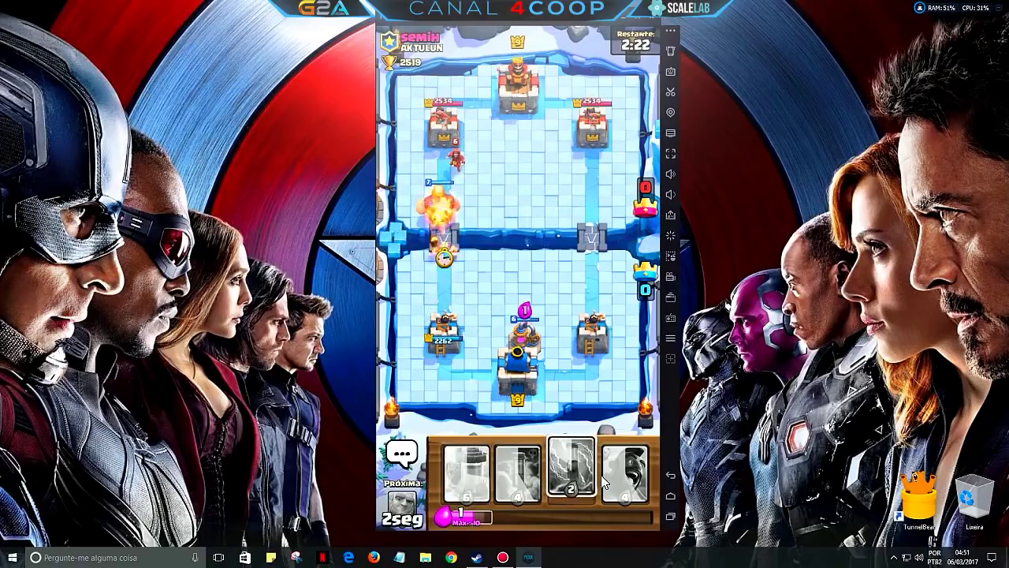
{"action": "left_click", "coordinate": [435, 183]}
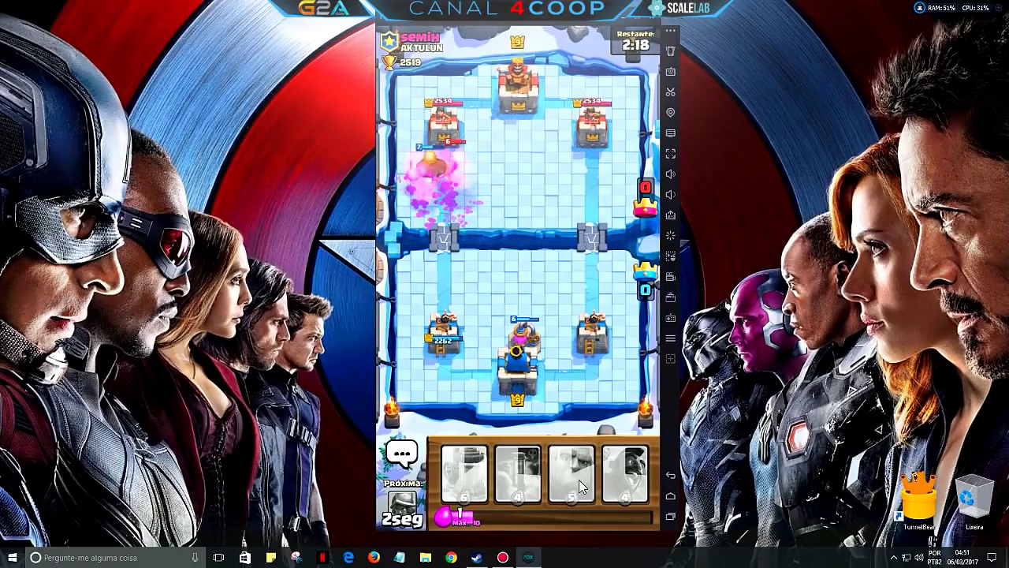
Leave the battle through the recent apps view and return to the emulator's home screen.
{"action": "left_click", "coordinate": [518, 469]}
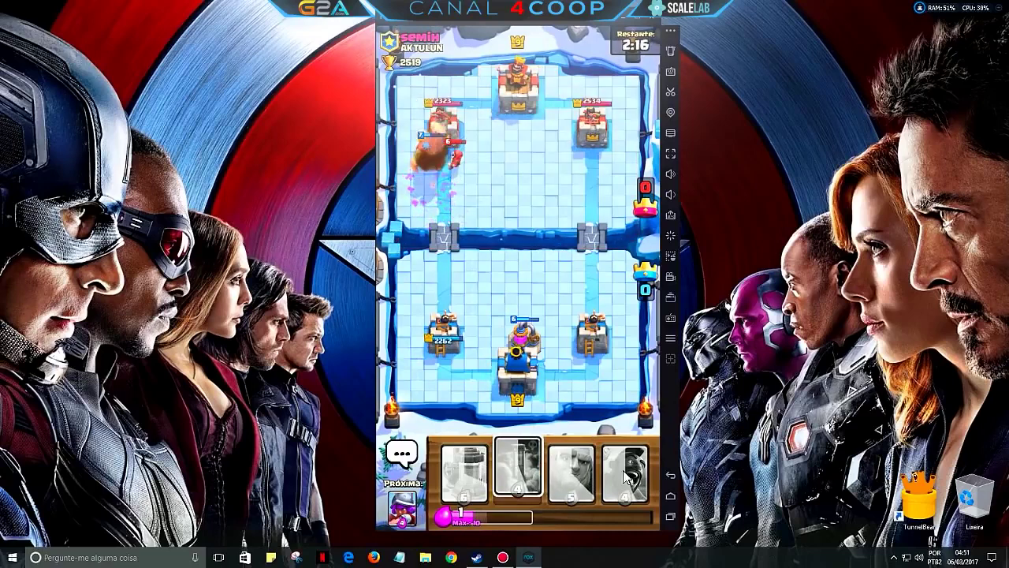
{"action": "left_click", "coordinate": [670, 517]}
{"action": "left_click", "coordinate": [565, 466]}
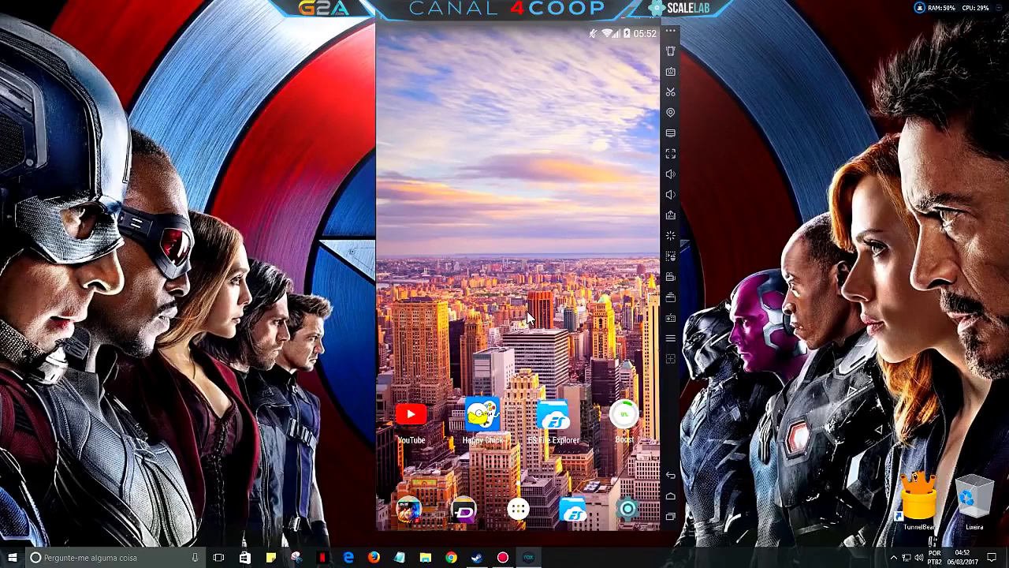
Open the Windows Start screen with its program shortcuts.
{"action": "key", "text": "super"}
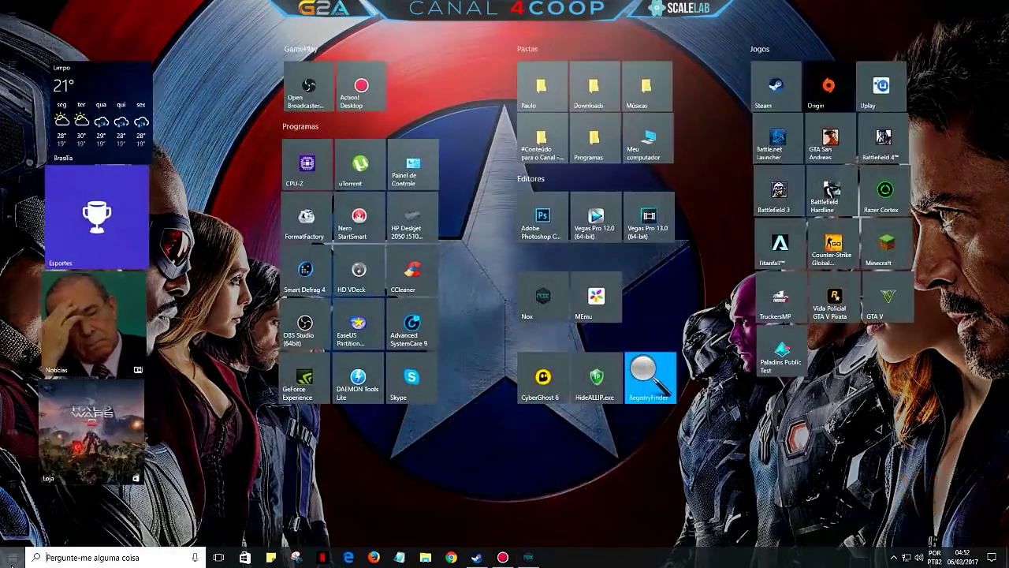